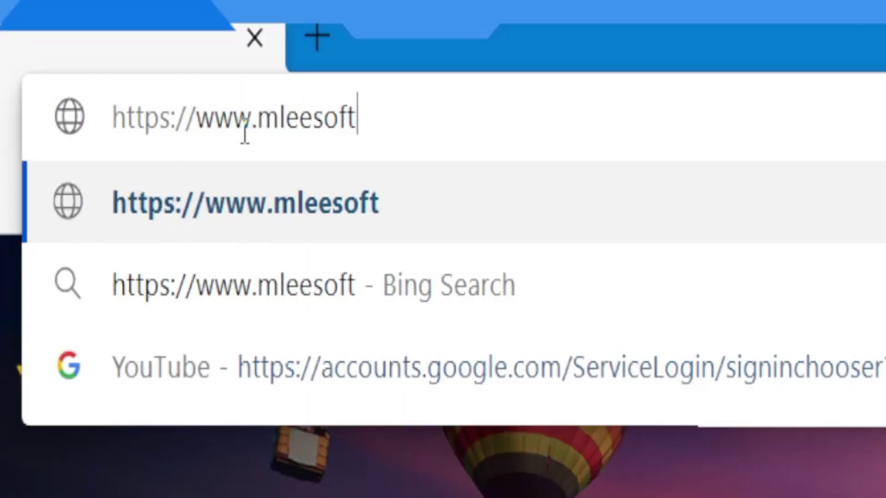
Go to the esoftco site and continue into it as a guest
text(com/UserAccount/Login)
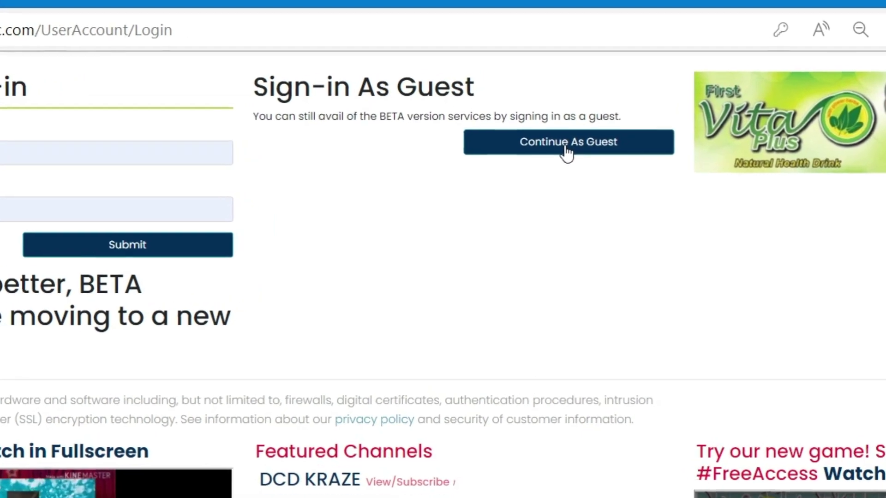
click(563, 137)
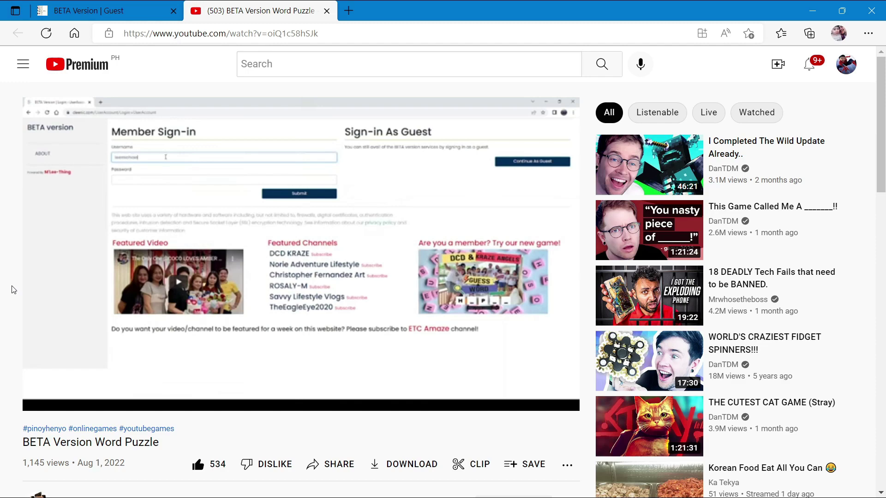
Draft a 'wow awesome' comment under the BETA Version Word Puzzle video
scroll(14, 290, down, 6)
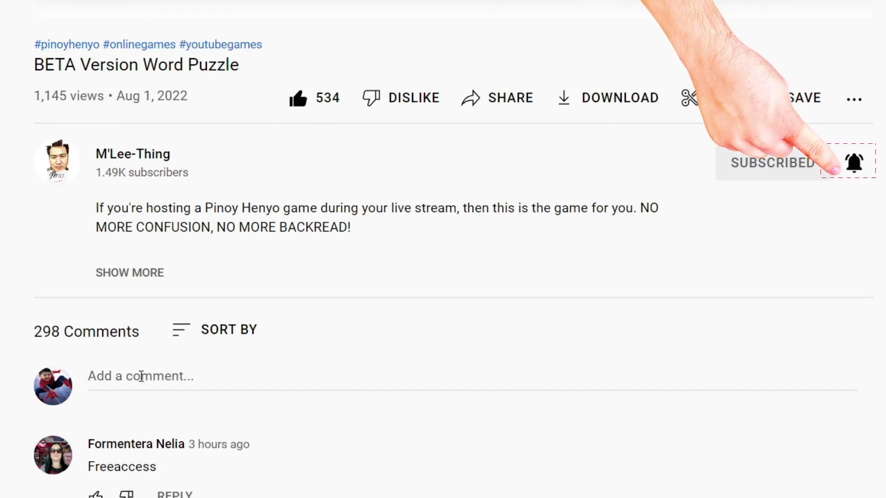
click(141, 377)
text(wow awesome)
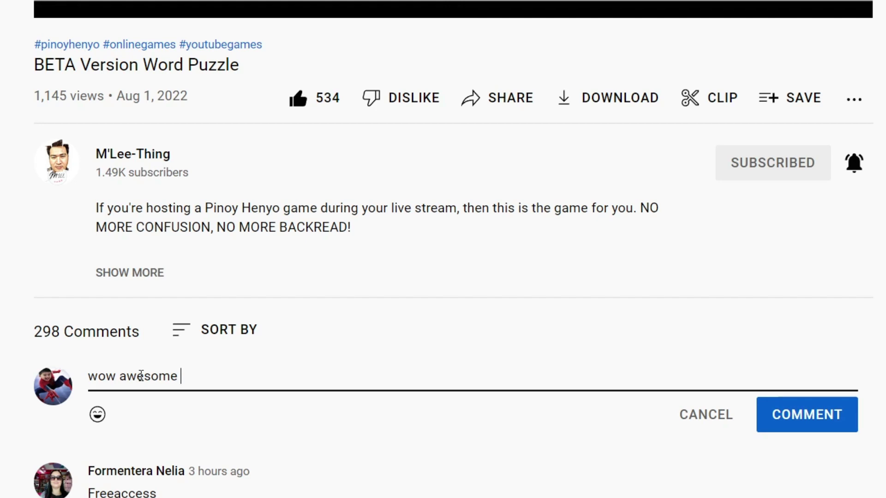
text(#freeaccess)
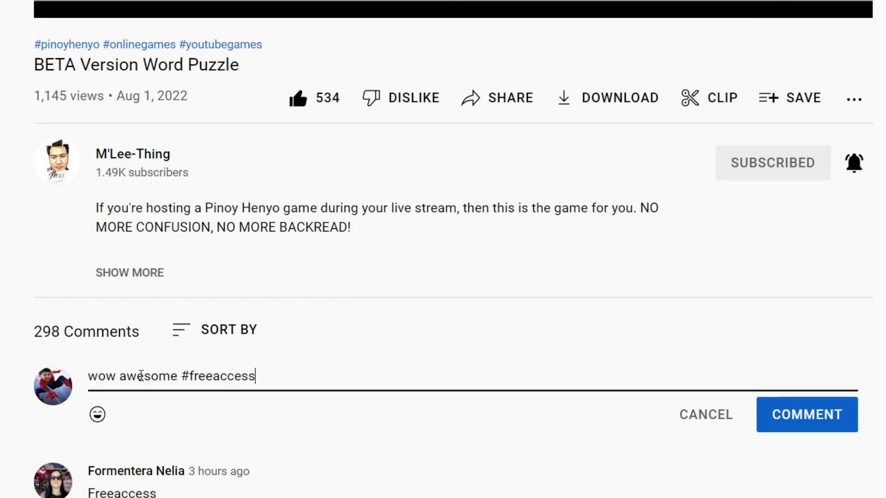
text(ETC )
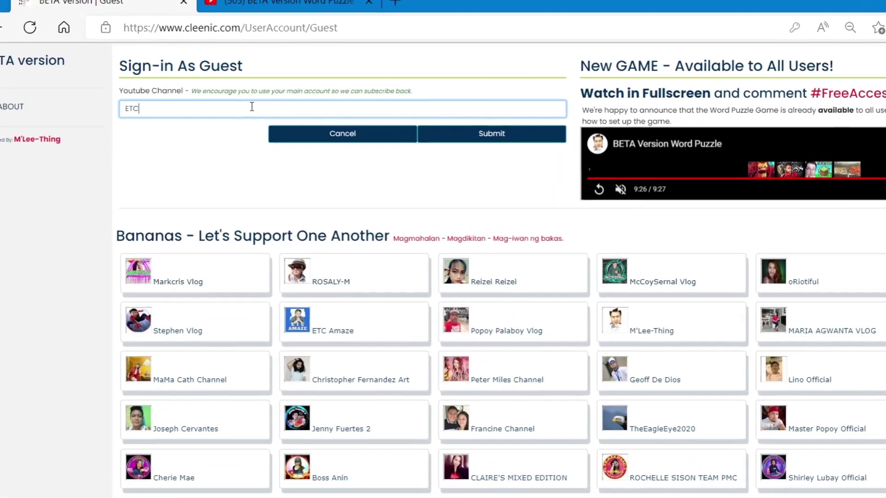
text(AMAZ)
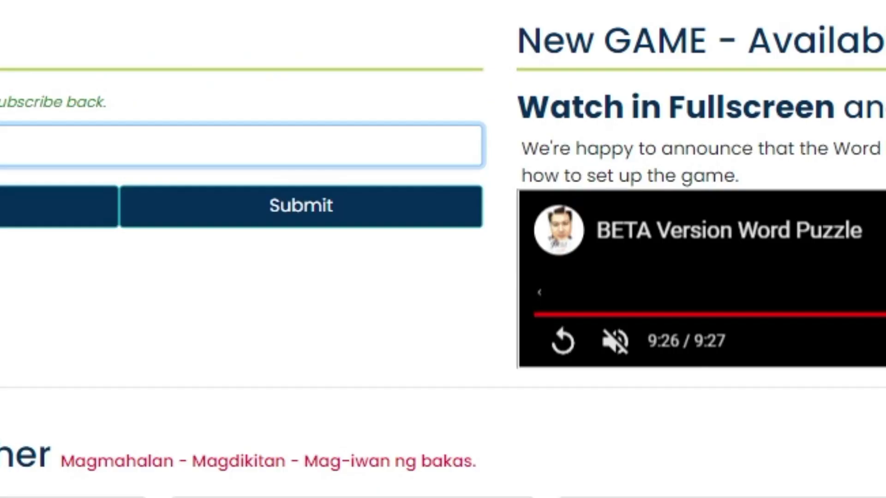
Finish entering the YouTube channel name and submit the guest sign-in
click(270, 278)
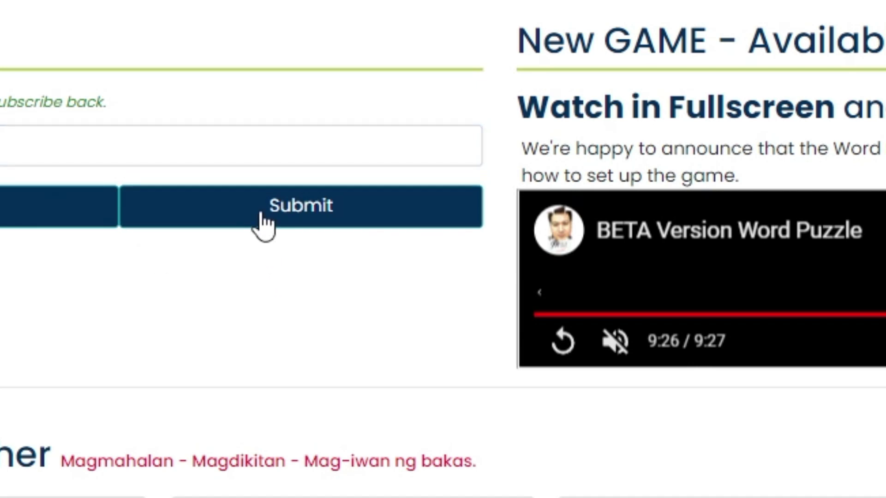
click(264, 225)
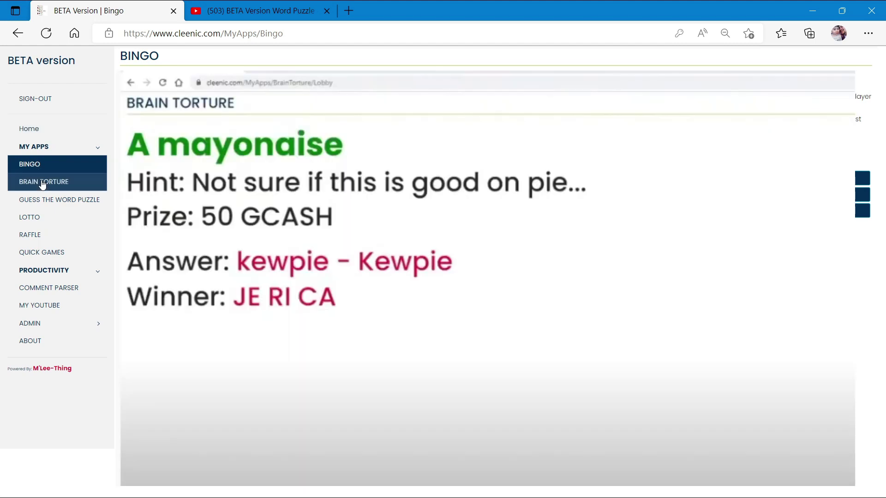
Visit each sidebar game page: Brain Torture, Guess The Word Puzzle, Lotto, Raffle, Quick Games
click(43, 183)
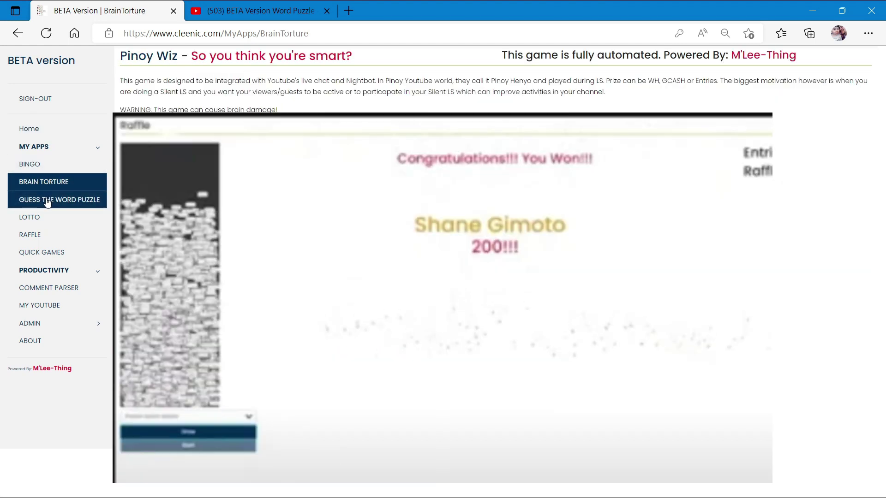
click(47, 202)
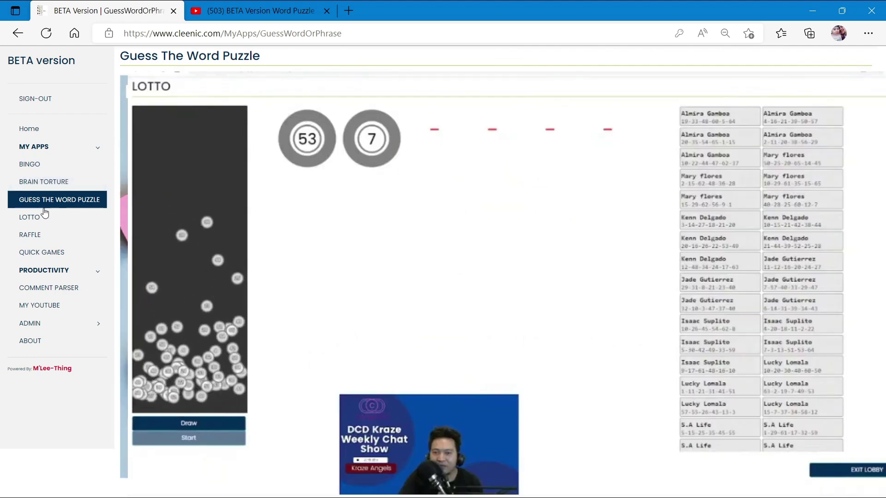
click(40, 217)
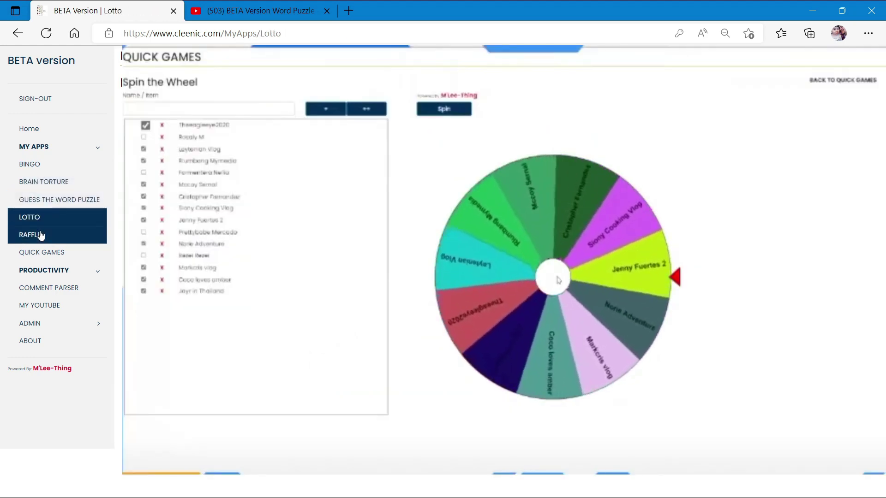
click(41, 236)
click(52, 257)
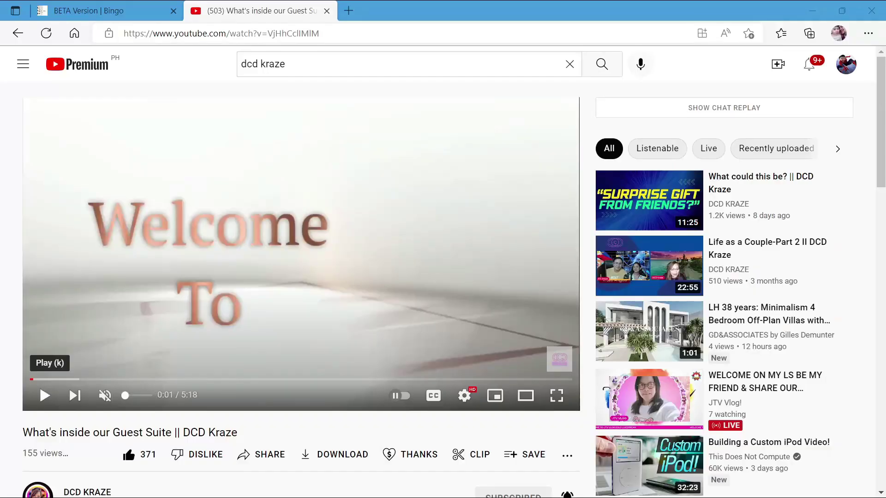
Play the DCD Kraze Guest Suite video, select its web address, and start a comment
click(45, 395)
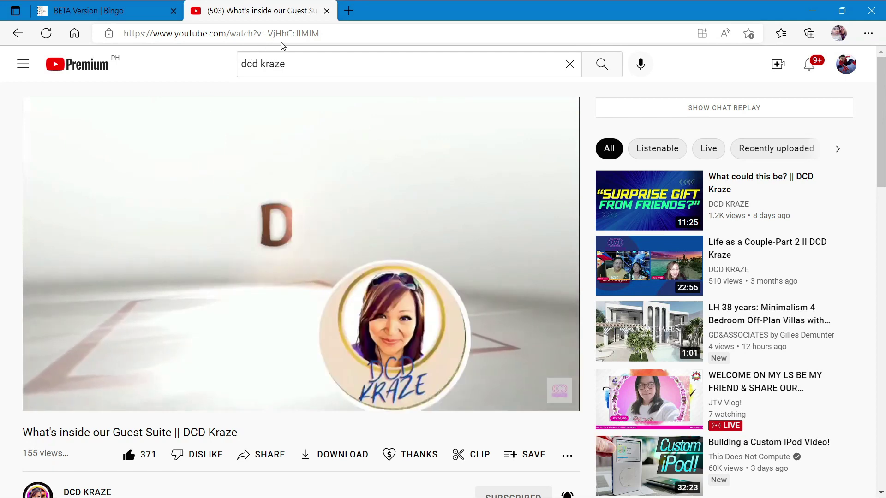
drag(322, 35, 123, 34)
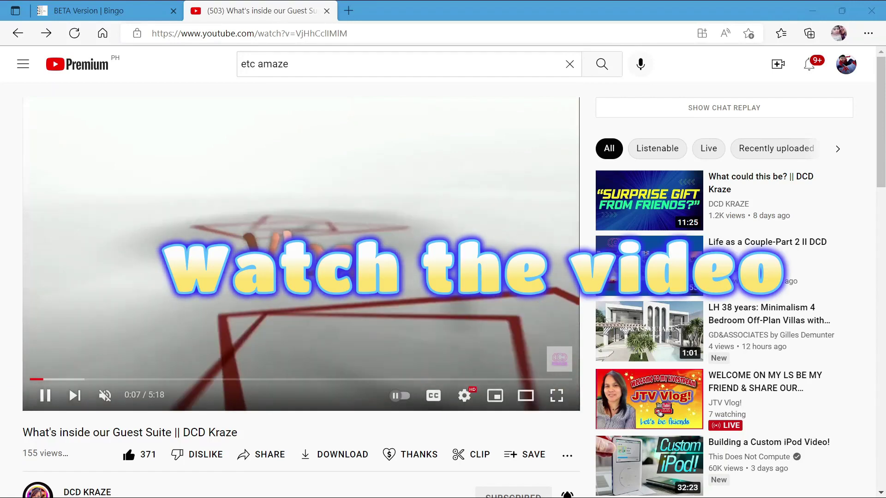
scroll(128, 298, down, 4)
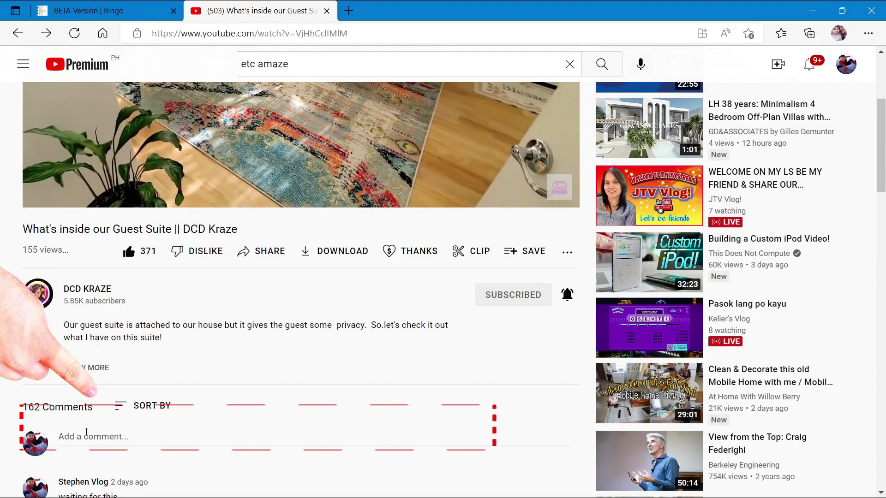
click(87, 433)
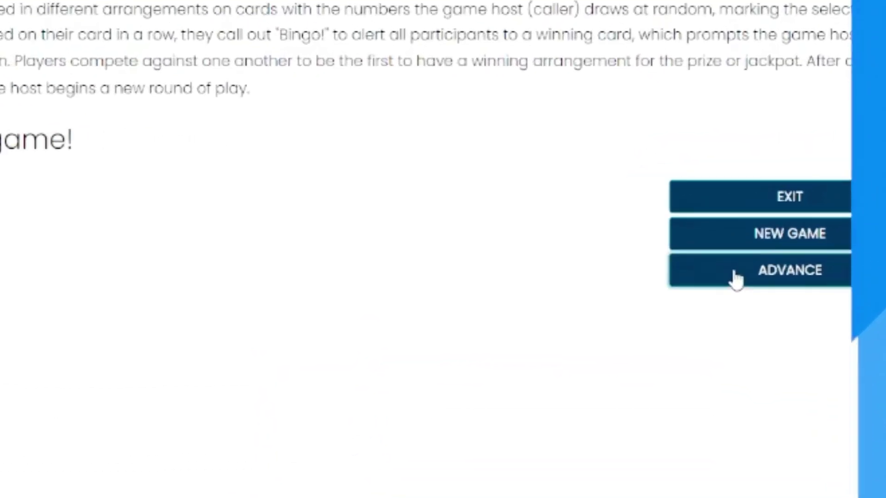
Open the ADVANCE settings form on the Bingo page for a new game
click(780, 231)
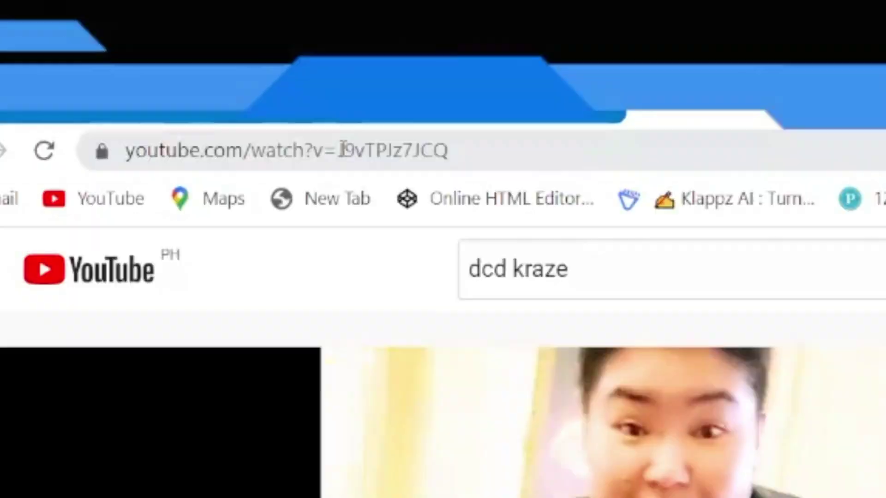
Paste the video ID J9vTPJz7JCQ into the sponsor and Livestream Video Id fields
double_click(343, 150)
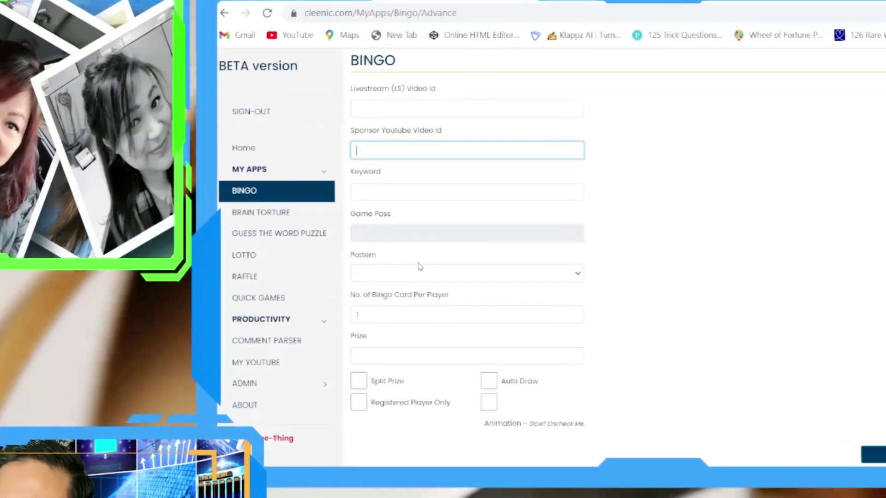
text(J9vTPJz7JCQ)
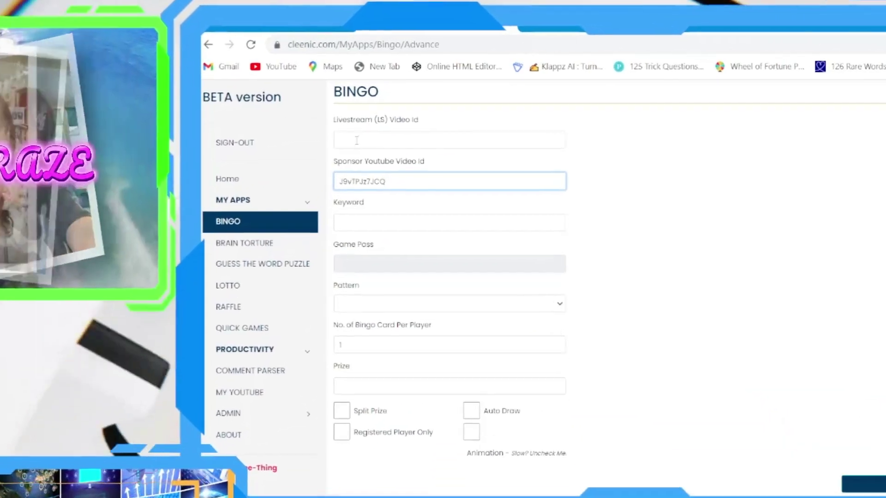
click(356, 141)
text(QszClp0ZYX4)
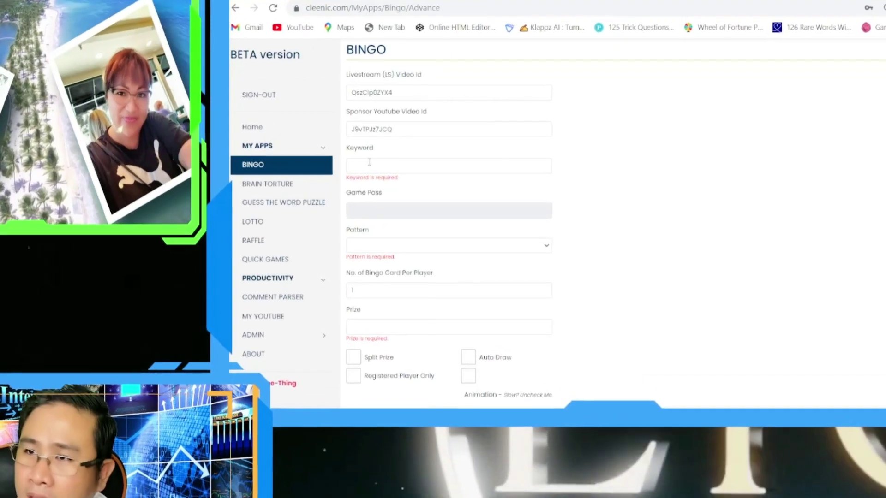
Set keyword BEAUTIFUL, the Clover pattern and a 500 prize, and turn on draw animation
click(369, 162)
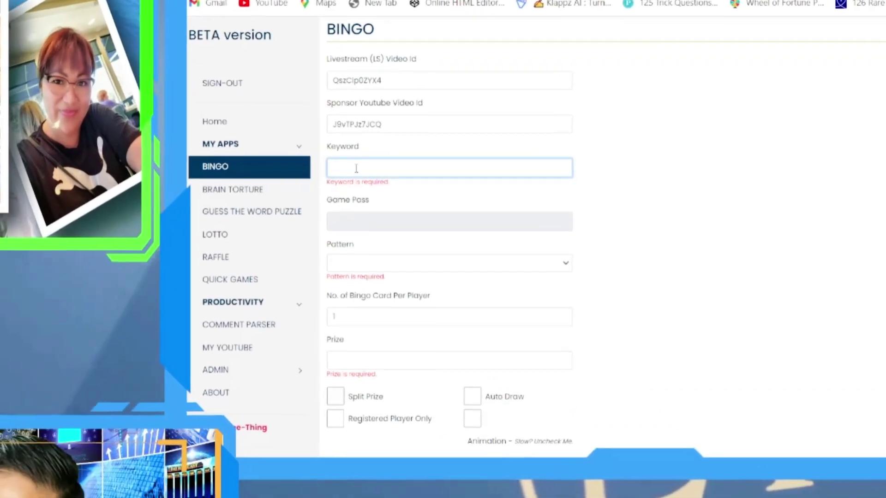
text(BEAUTIFUL)
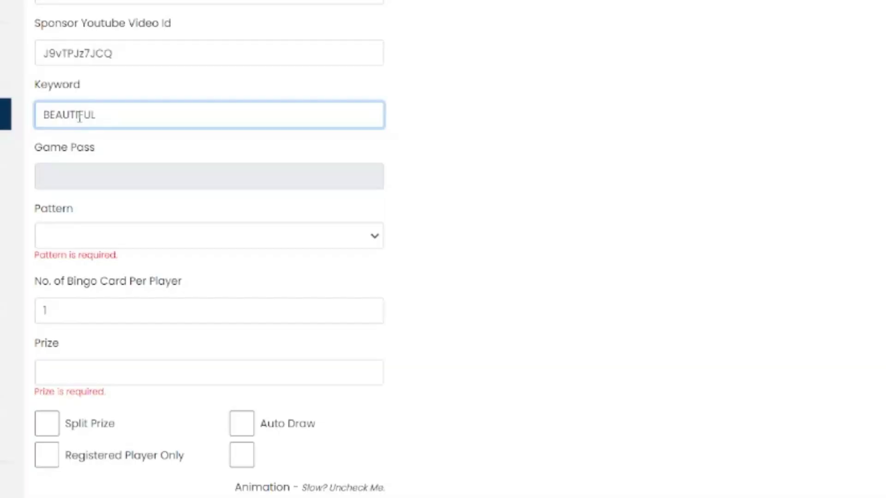
click(151, 207)
click(120, 245)
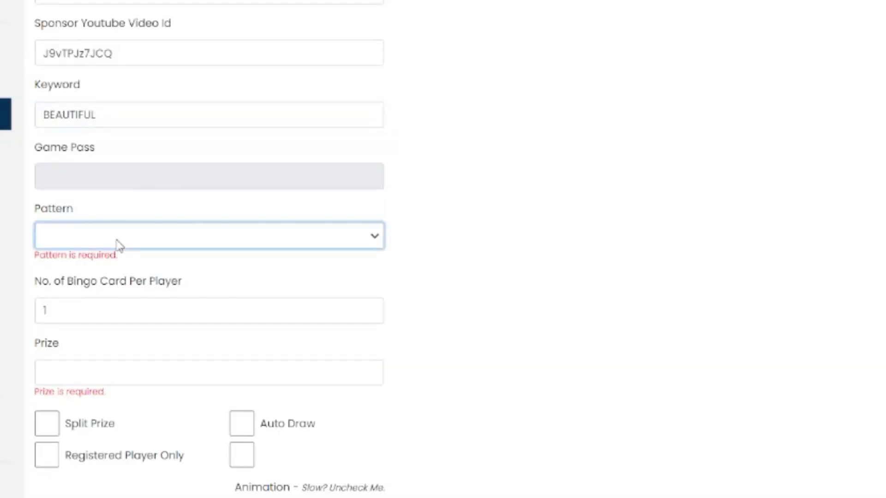
click(116, 295)
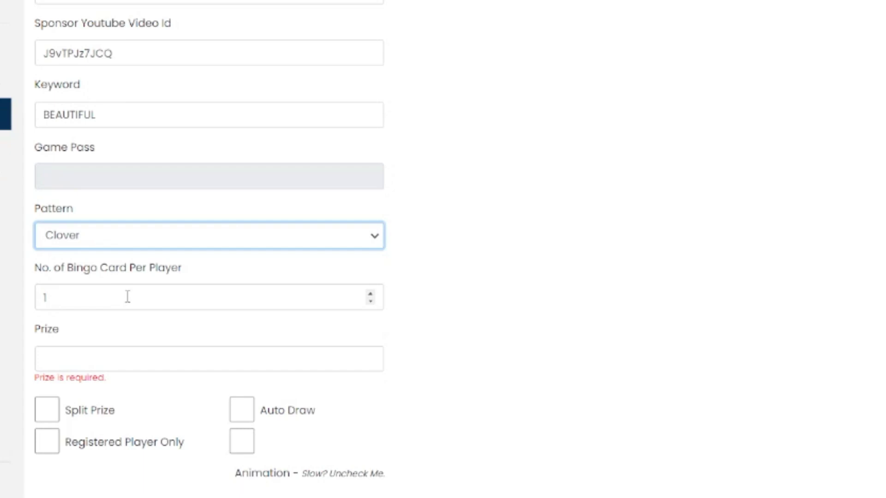
click(90, 365)
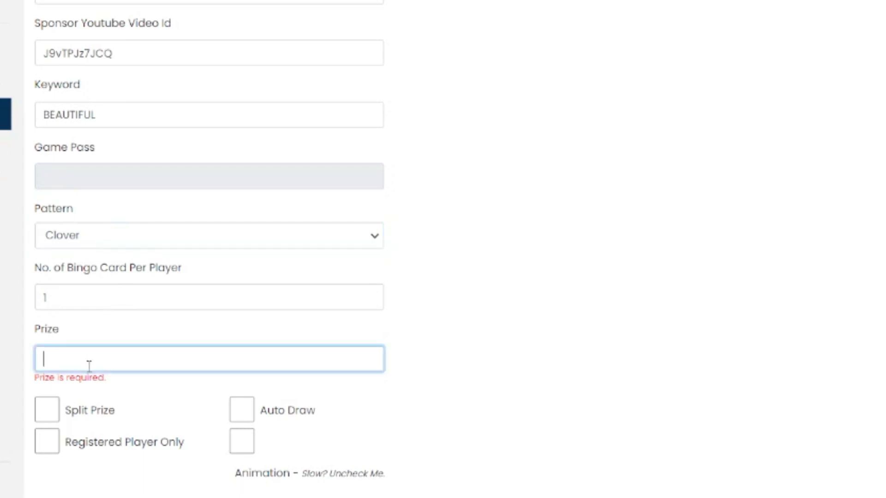
text(500)
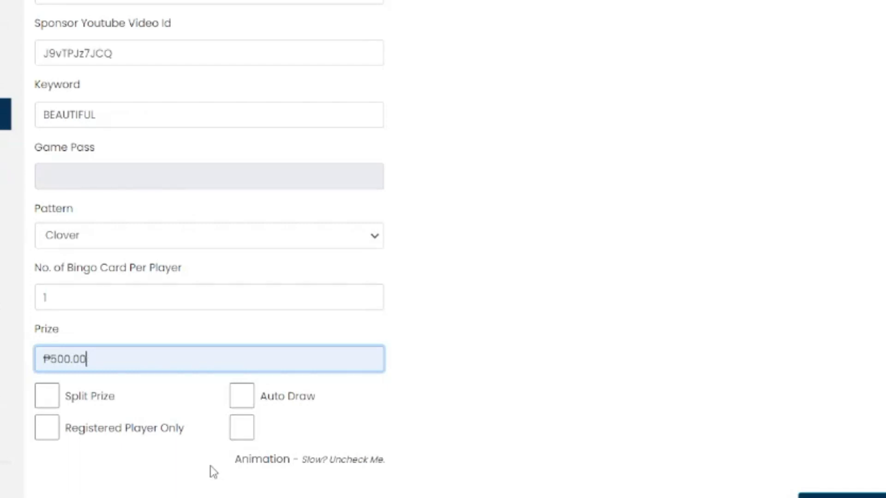
click(246, 436)
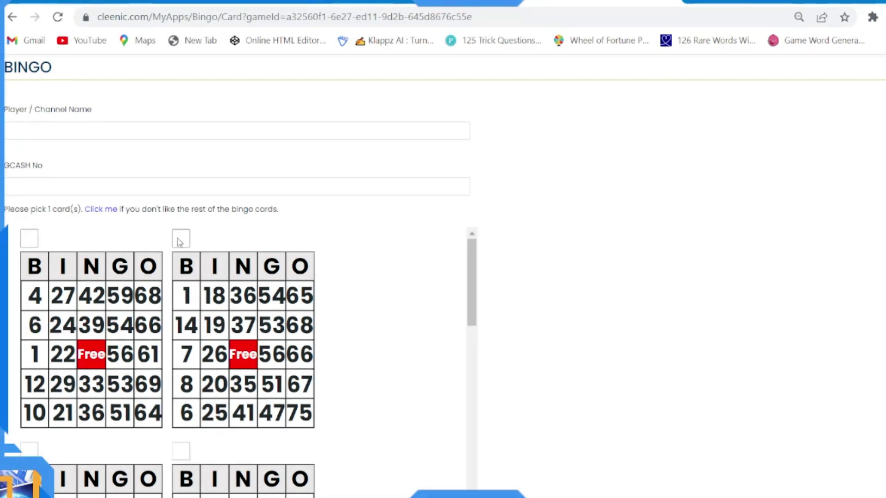
scroll(268, 235, down, 15)
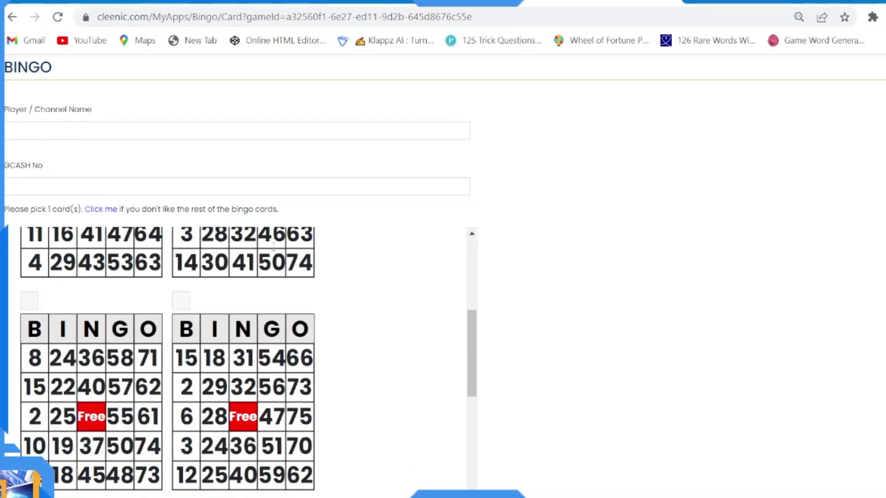
scroll(342, 268, down, 8)
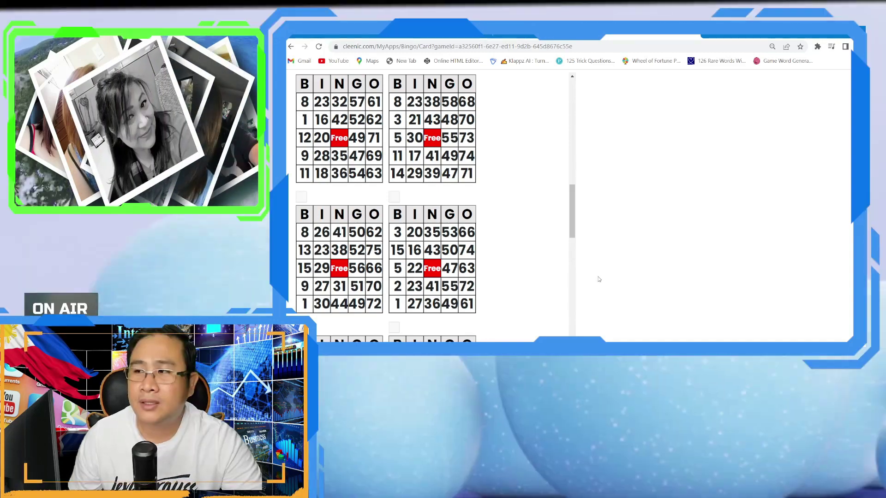
scroll(600, 280, up, 3)
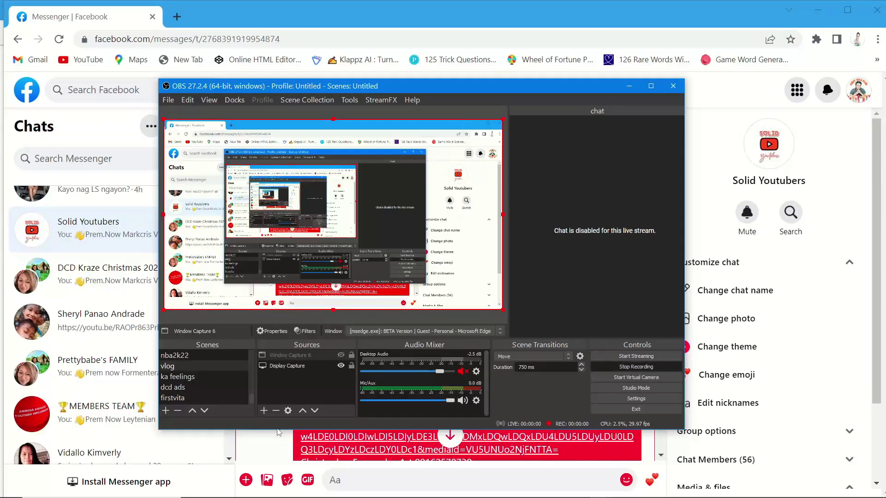
Find a player's bingo card link in the video description and switch to its MyBingoCard tab
scroll(354, 273, down, 10)
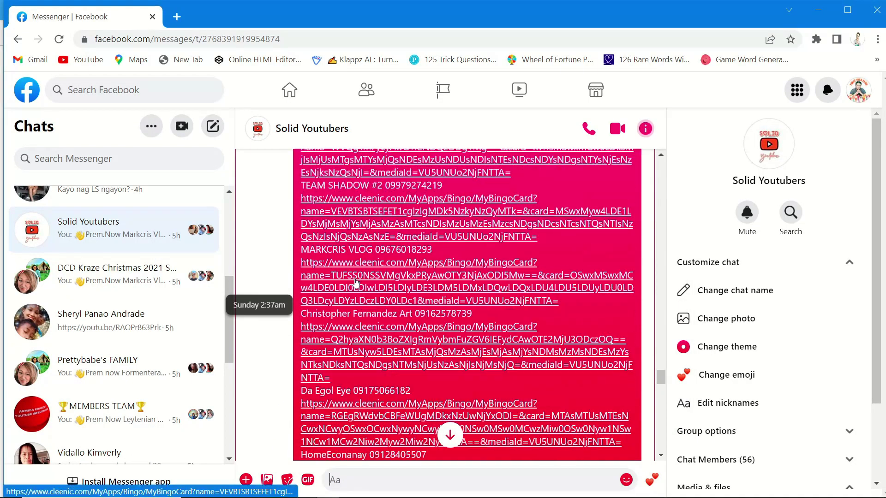
scroll(355, 284, down, 6)
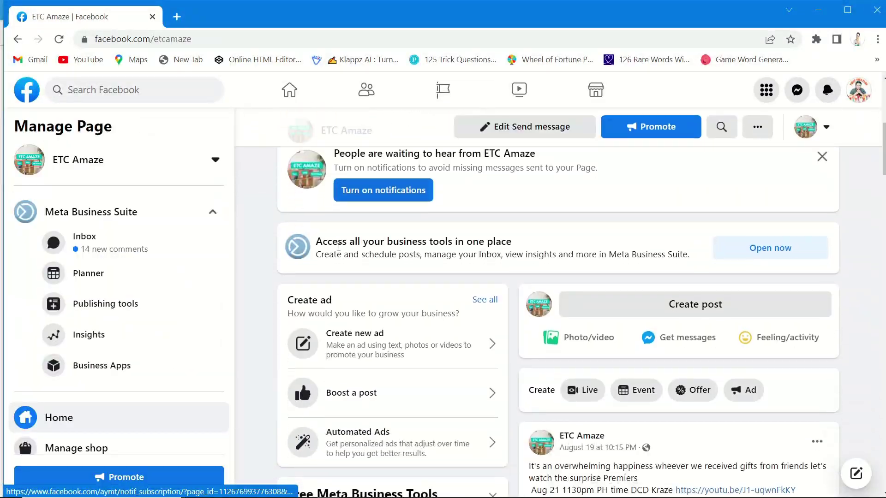
scroll(339, 247, down, 5)
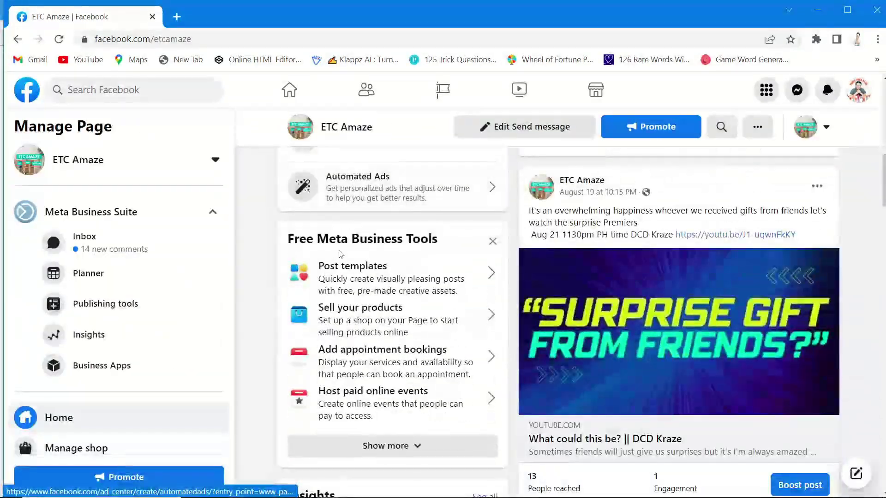
scroll(83, 316, up, 3)
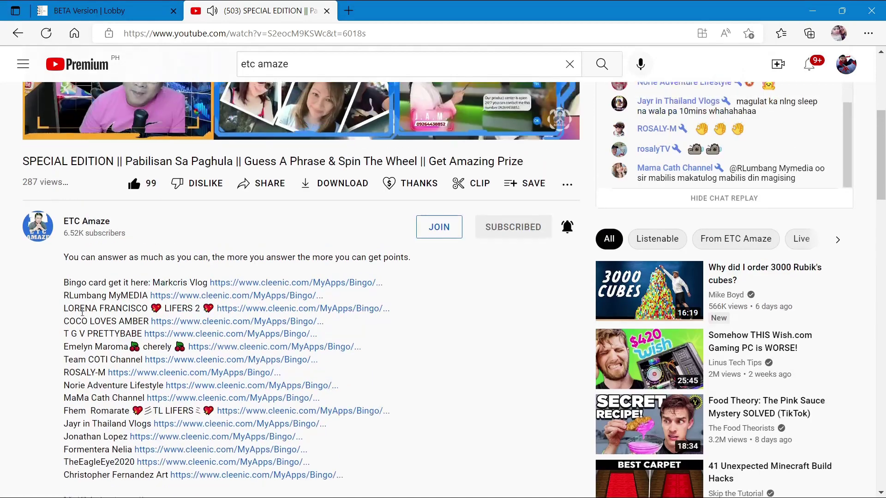
scroll(84, 318, down, 2)
scroll(83, 318, down, 3)
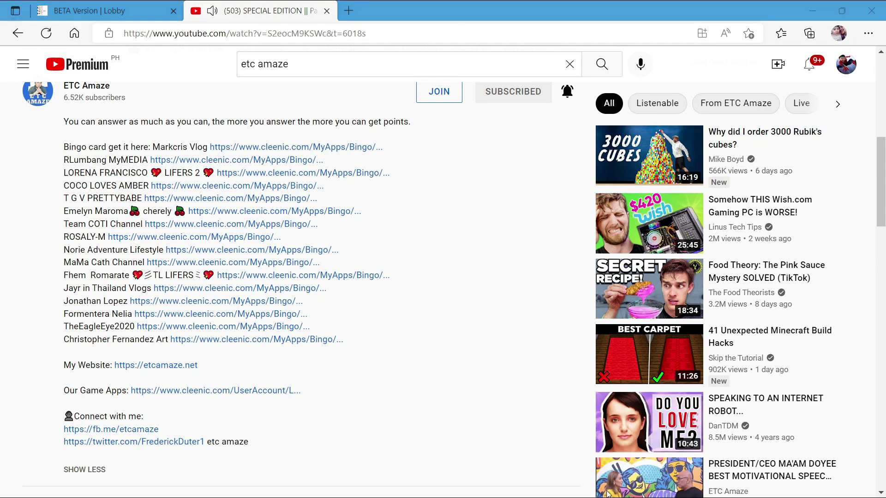
scroll(33, 325, up, 2)
click(33, 324)
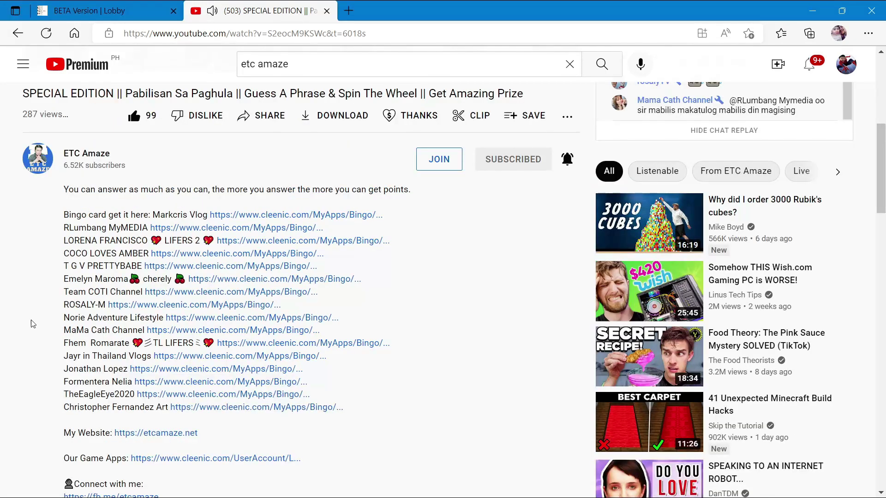
scroll(82, 317, up, 5)
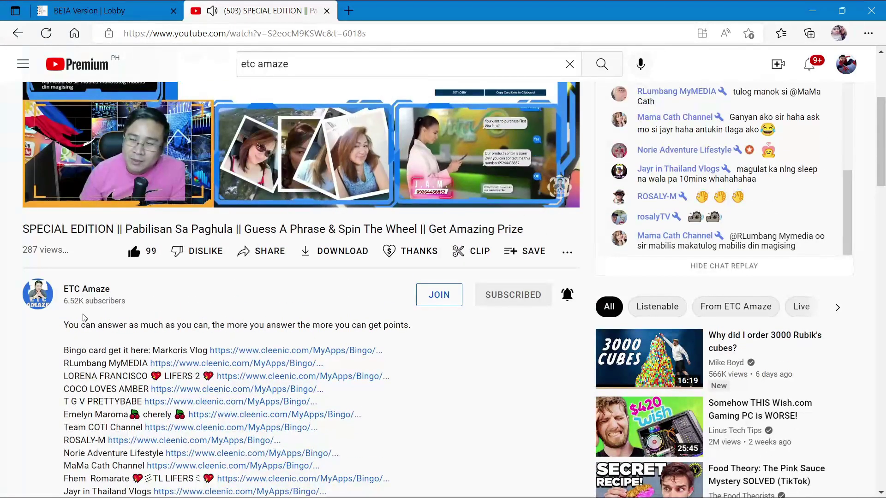
scroll(84, 318, down, 4)
scroll(83, 317, down, 3)
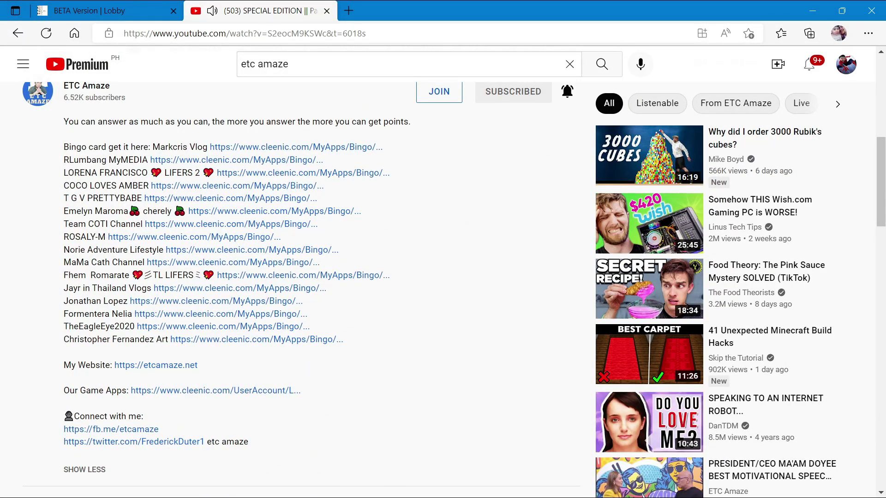
scroll(240, 306, up, 4)
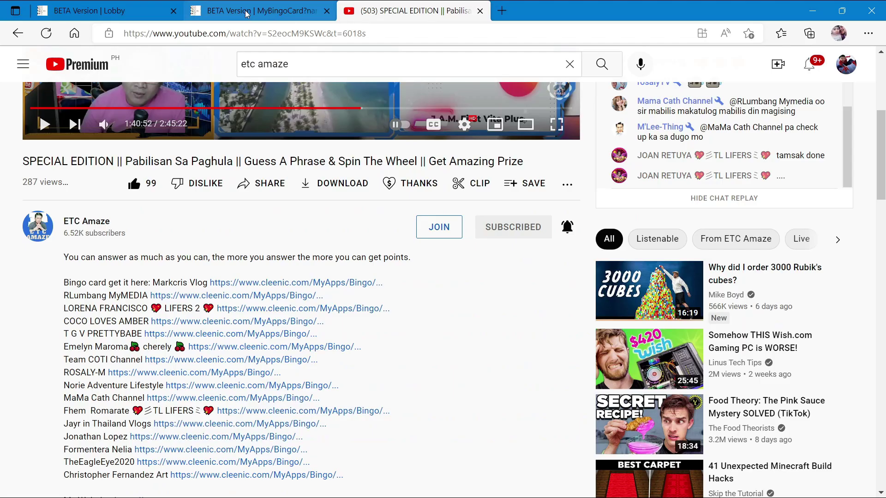
click(249, 11)
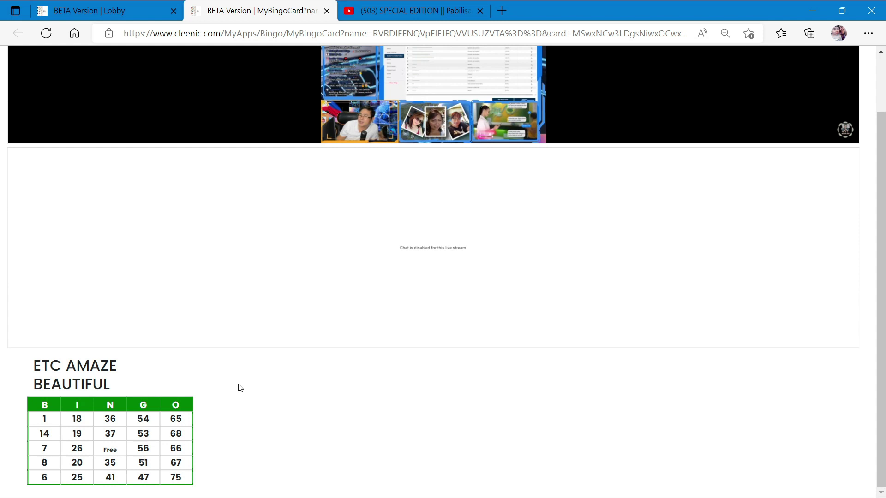
Mark the called numbers on the BEAUTIFUL card, including 18, 36, 53 and 54
mouse_move(372, 98)
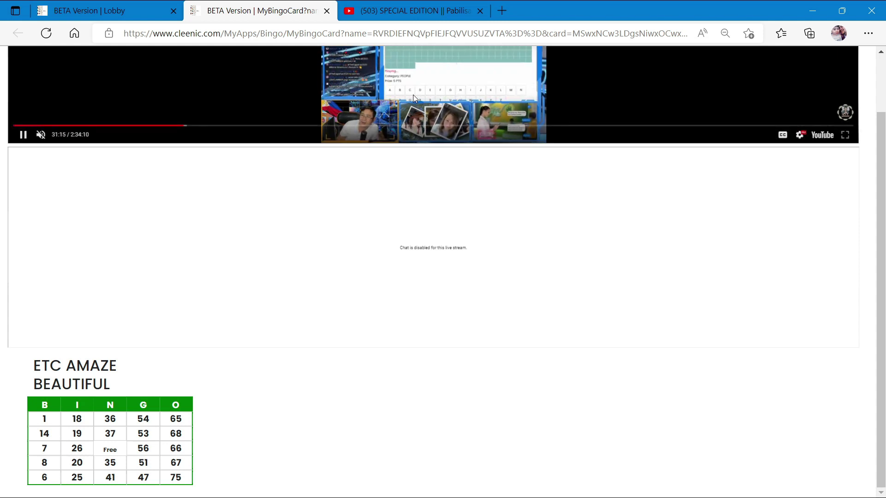
click(83, 425)
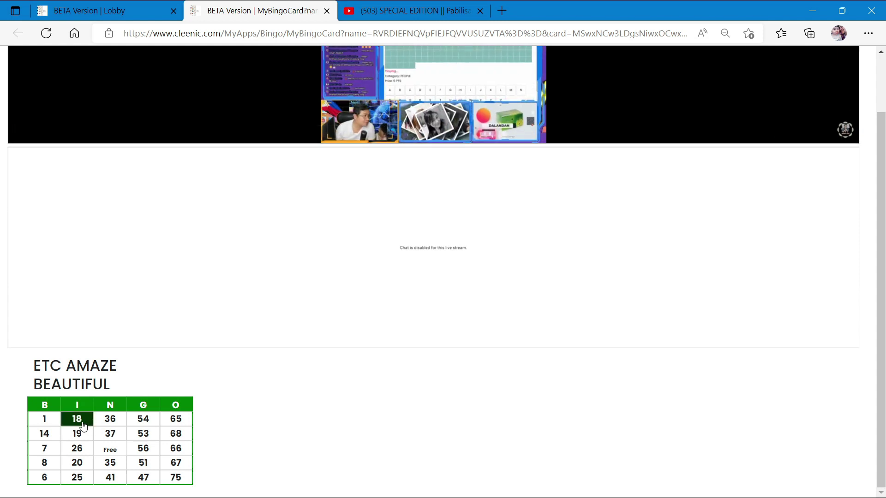
click(106, 423)
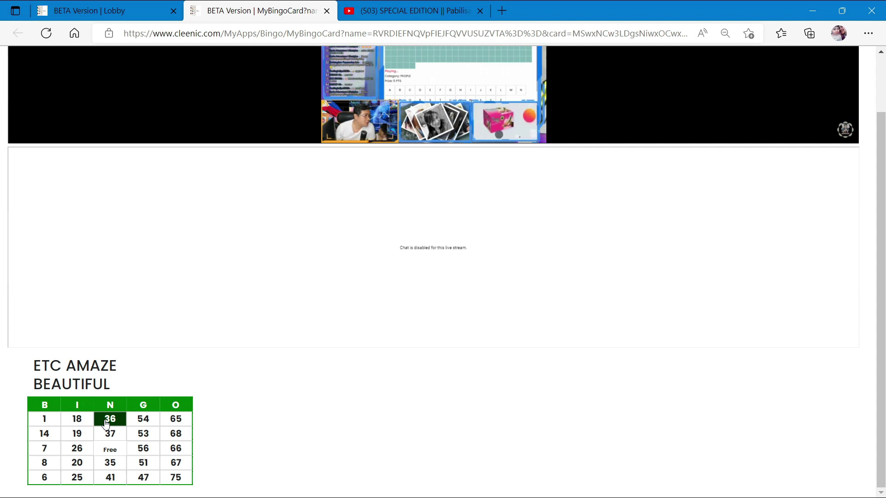
click(147, 438)
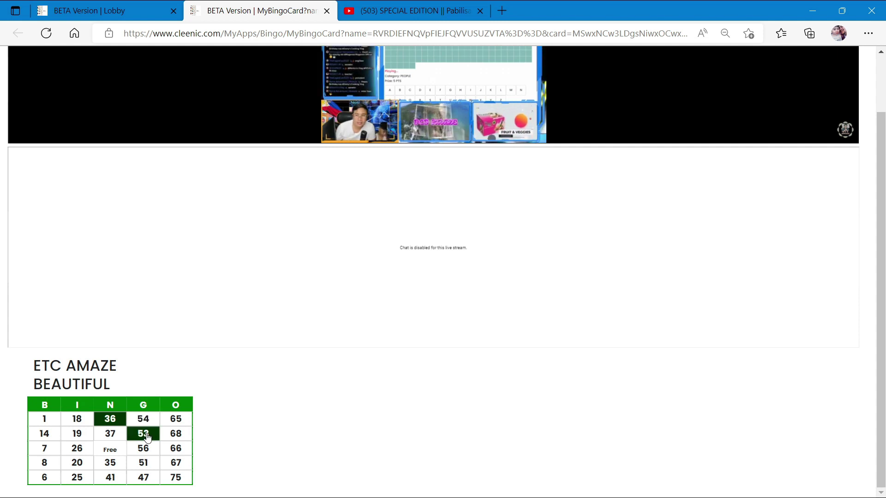
click(175, 448)
click(143, 463)
click(111, 477)
click(73, 461)
click(43, 449)
click(70, 438)
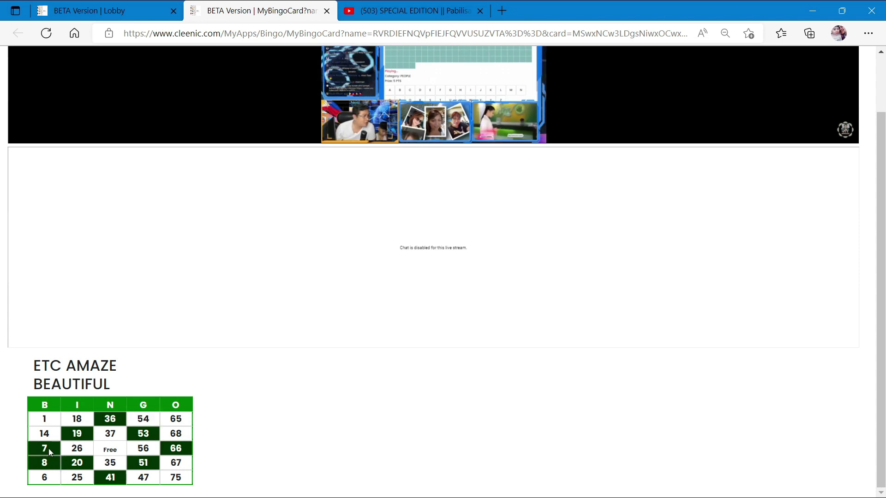
click(151, 423)
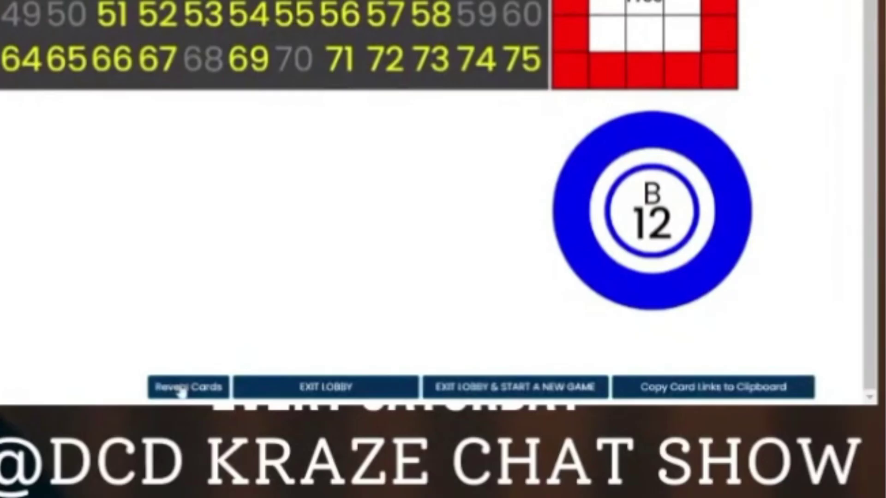
Reveal the players' bingo cards and scroll through the panel to check each one
click(175, 386)
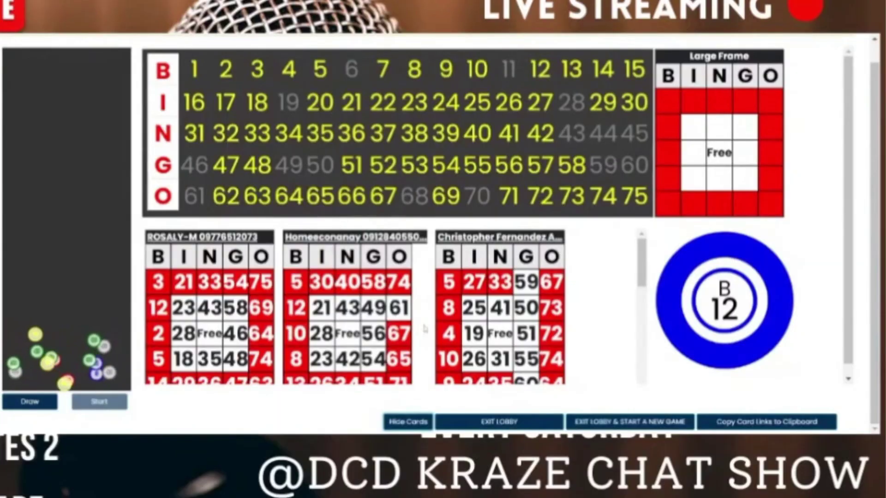
scroll(351, 307, down, 3)
scroll(351, 307, up, 3)
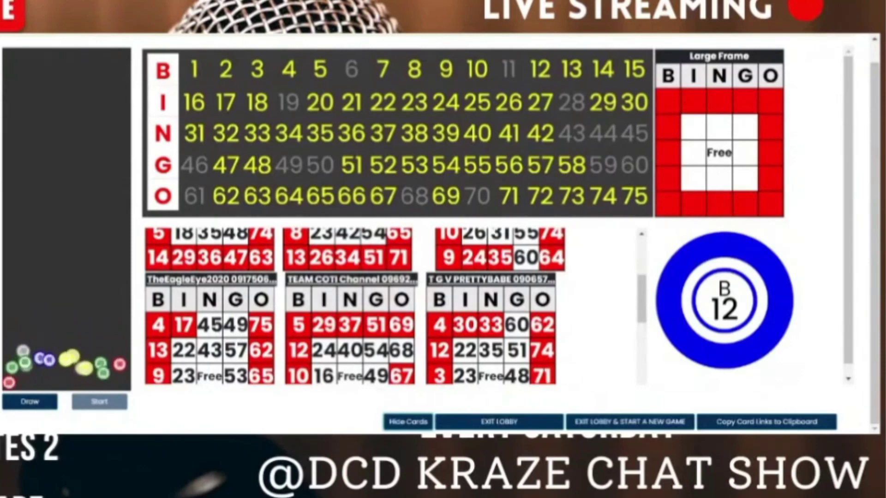
scroll(350, 307, down, 2)
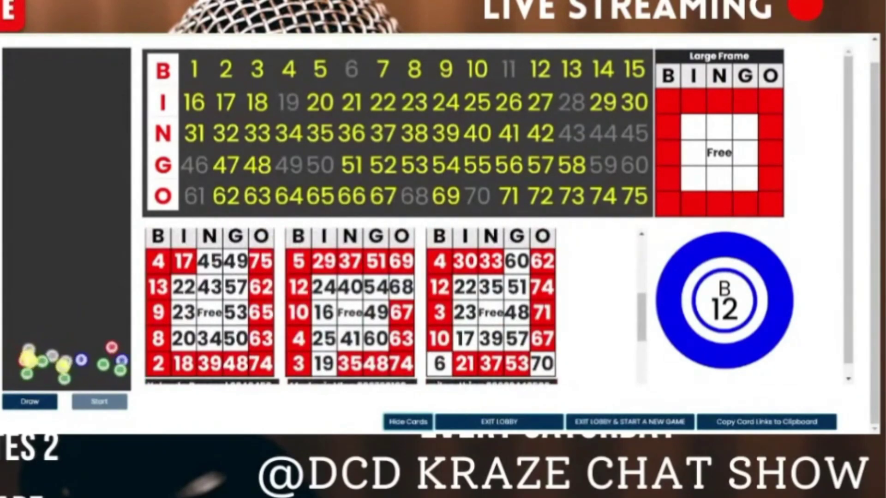
scroll(350, 307, up, 2)
scroll(351, 307, down, 2)
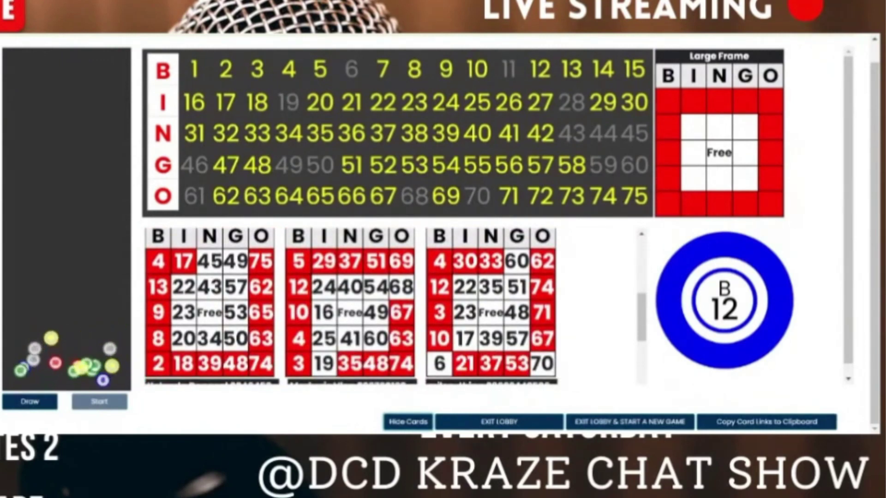
scroll(350, 307, up, 2)
scroll(351, 307, down, 2)
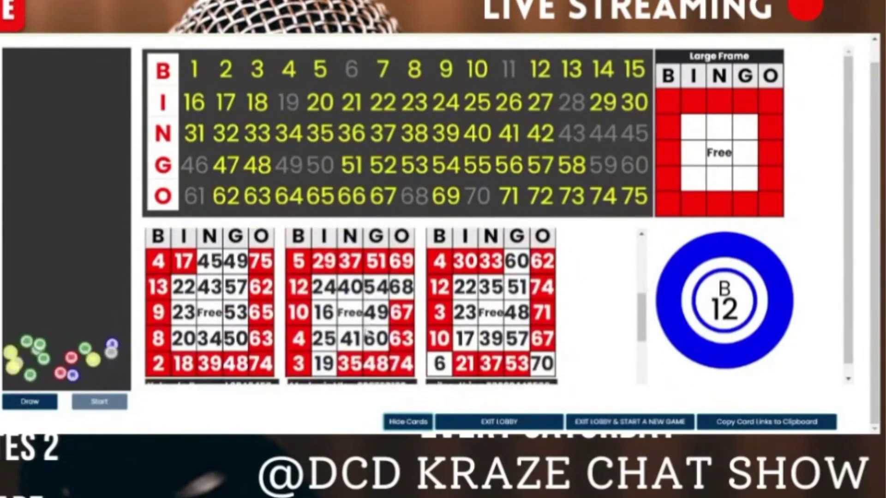